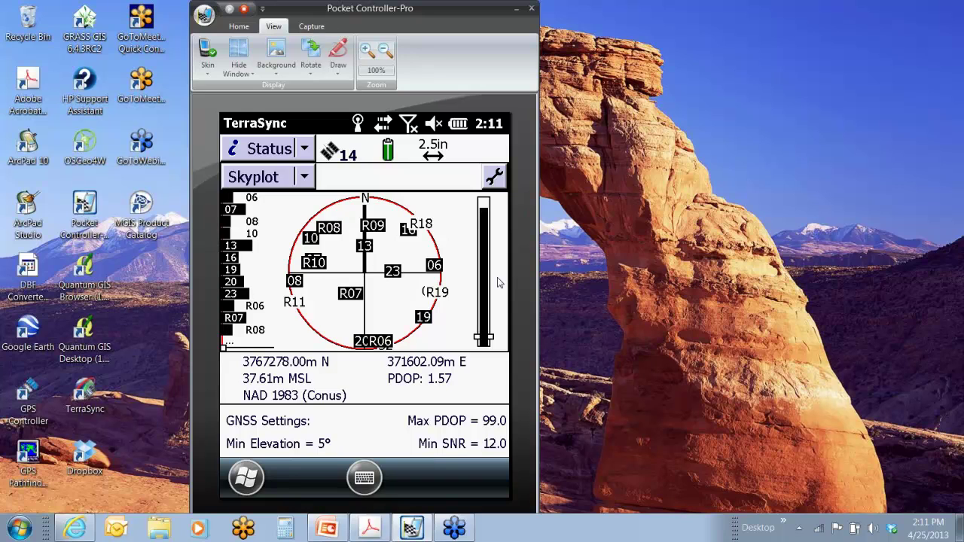
- Switch TerraSync from Status to the Data section to show file R042513D's Collect feature list
{"action": "key", "text": "alt+Down"}
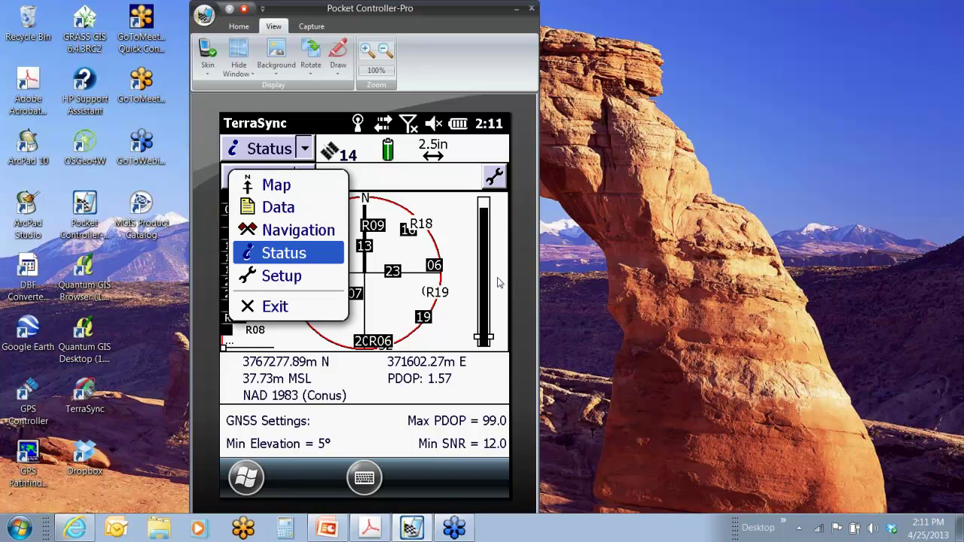
{"action": "key", "text": "Up"}
{"action": "key", "text": "Up"}
{"action": "key", "text": "Return"}
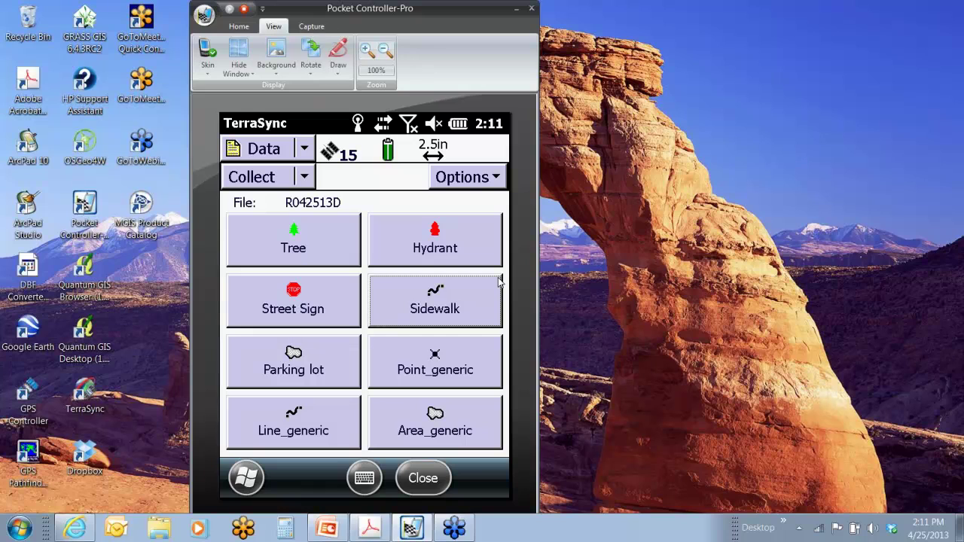
- Start logging a Sidewalk line with Paved surface, Good condition and 4ft width
{"action": "left_click", "coordinate": [498, 280]}
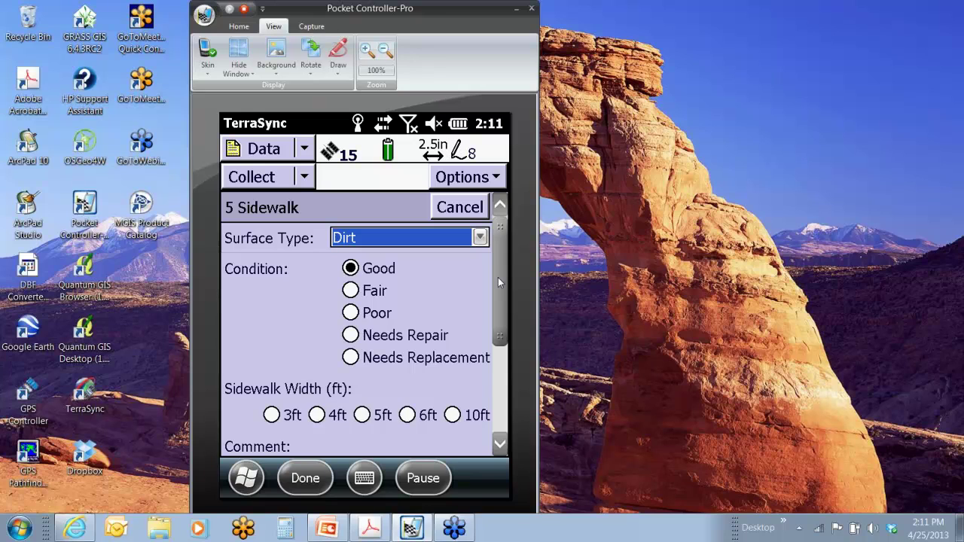
{"action": "key", "text": "Return"}
{"action": "key", "text": "Down"}
{"action": "key", "text": "Return"}
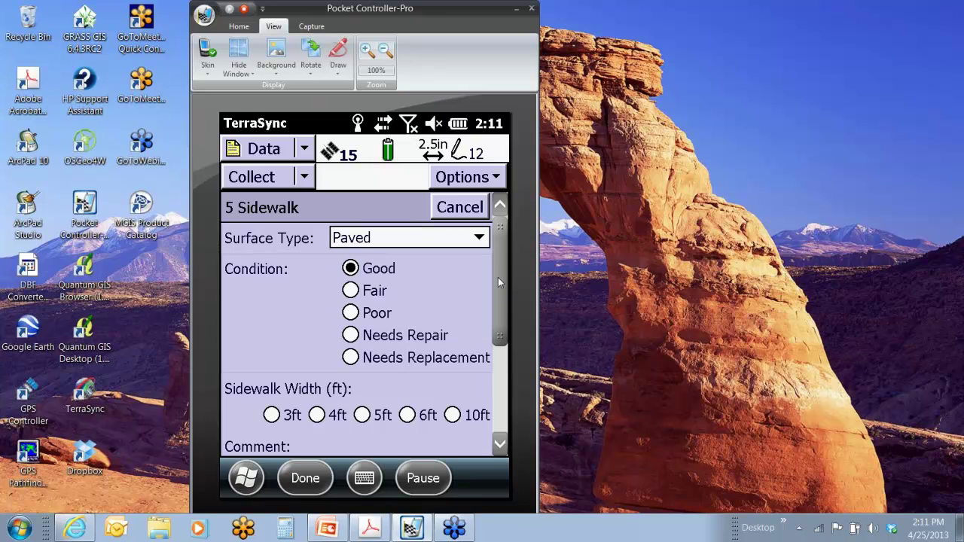
{"action": "key", "text": "Down"}
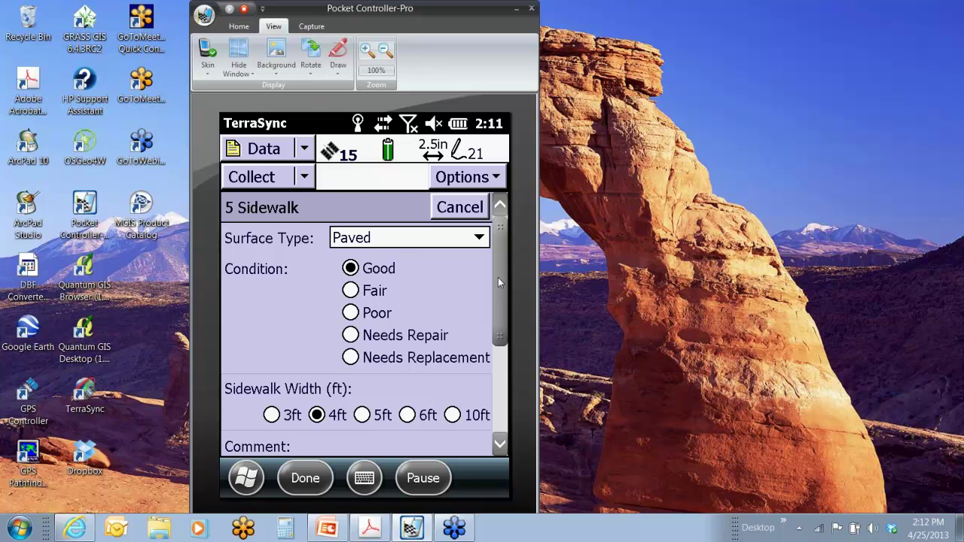
{"action": "key", "text": "F2"}
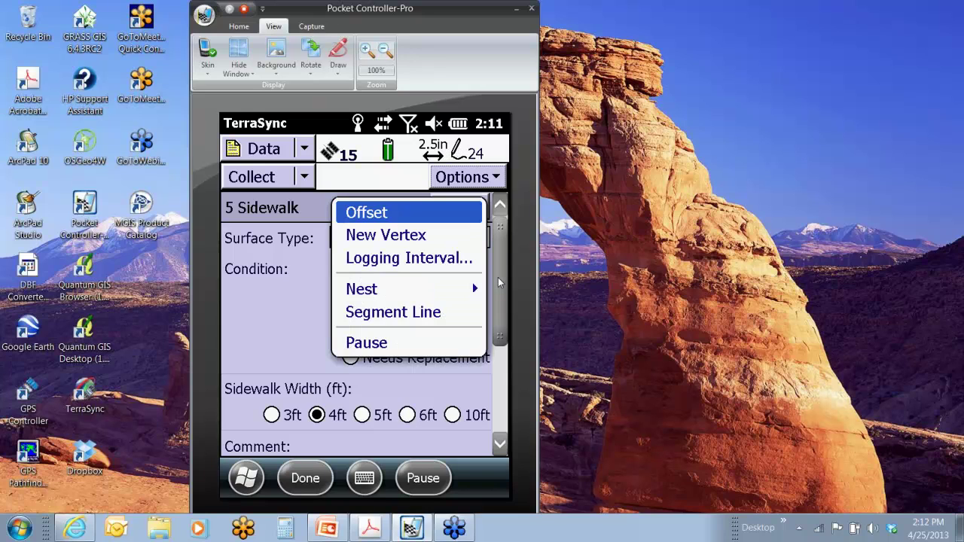
- Segment the sidewalk line and give the new segment a Dirt surface and 3ft width
{"action": "key", "text": "Down"}
{"action": "key", "text": "Down"}
{"action": "key", "text": "Down"}
{"action": "key", "text": "Down"}
{"action": "key", "text": "Return"}
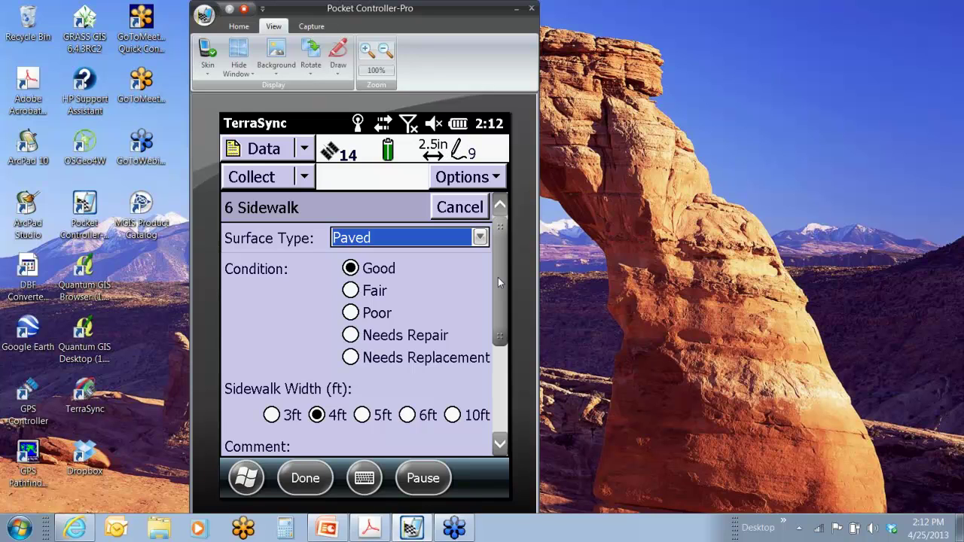
{"action": "key", "text": "alt+Down"}
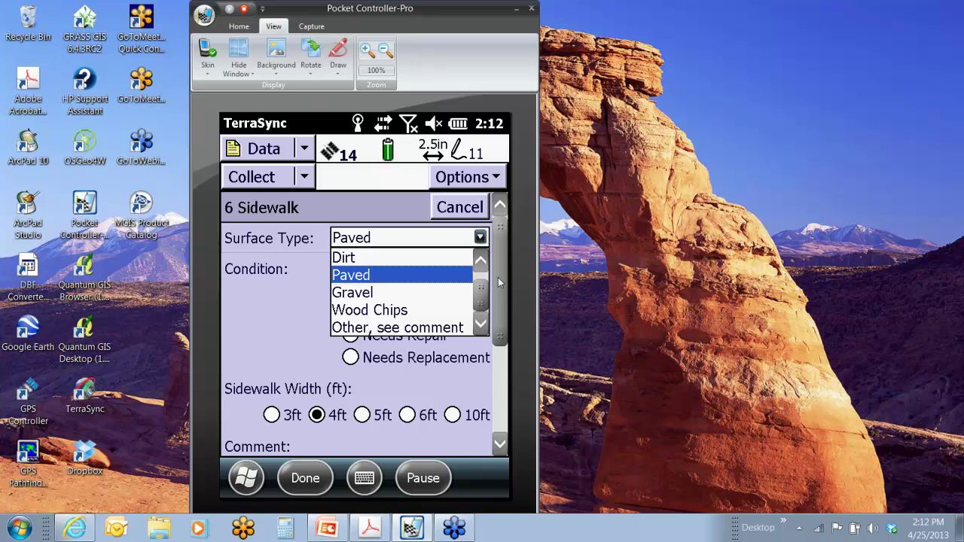
{"action": "key", "text": "Up"}
{"action": "key", "text": "Return"}
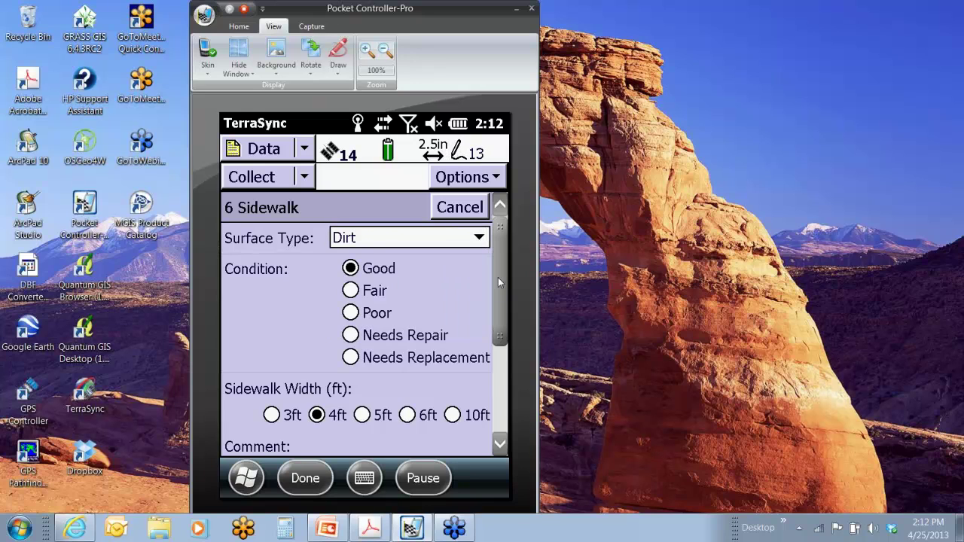
{"action": "key", "text": "Left"}
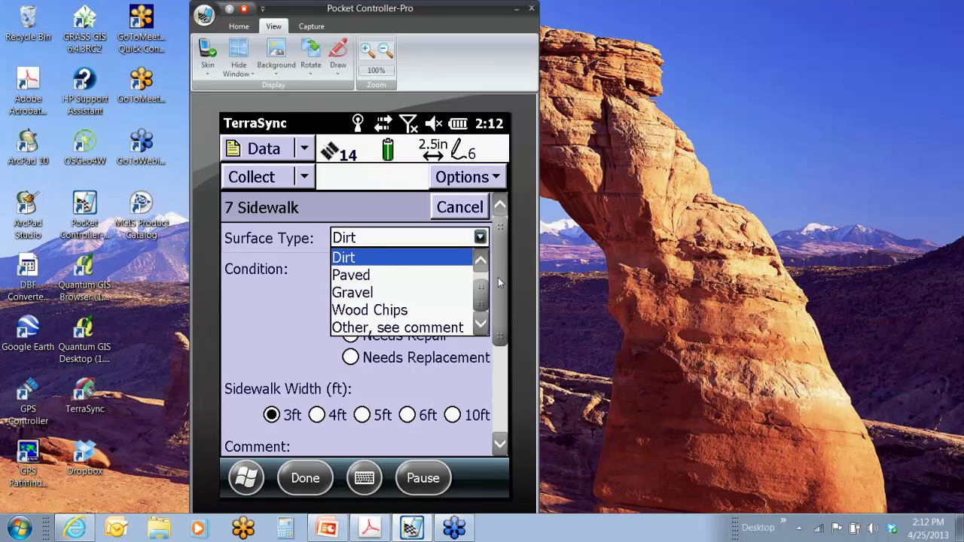
- Set the current sidewalk segment's Surface Type to Paved
{"action": "key", "text": "Down"}
{"action": "key", "text": "Return"}
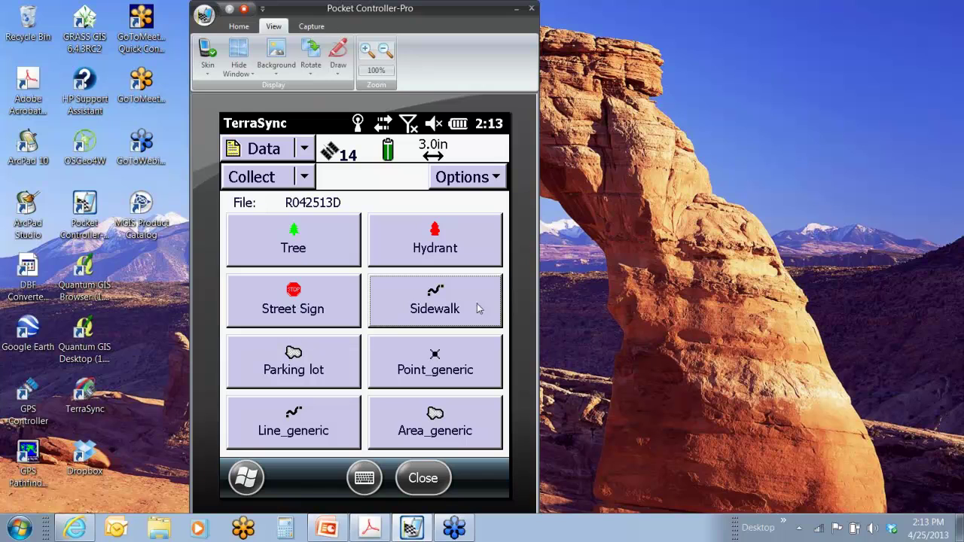
- Bring PowerPoint to the front and show slide 8, Nesting Points
{"action": "left_click", "coordinate": [331, 528]}
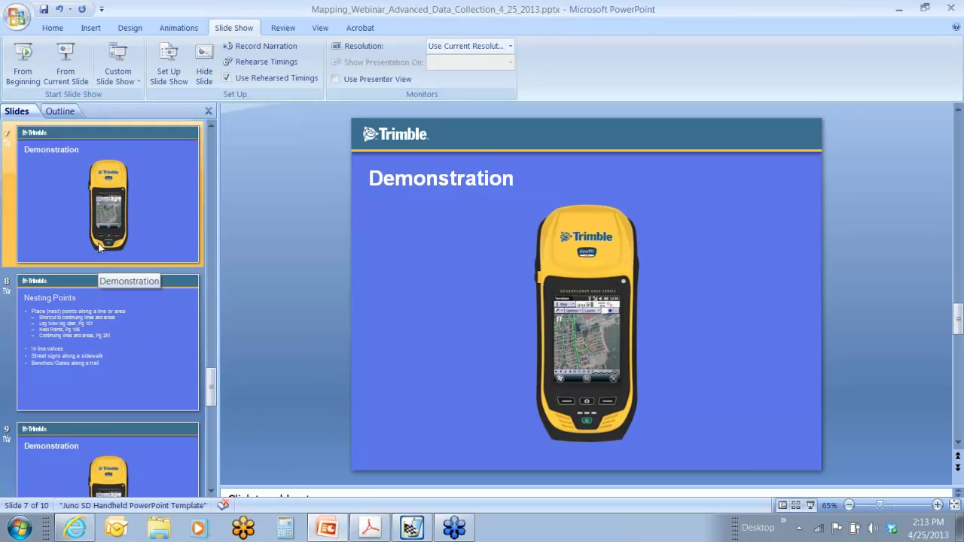
{"action": "left_click", "coordinate": [104, 329]}
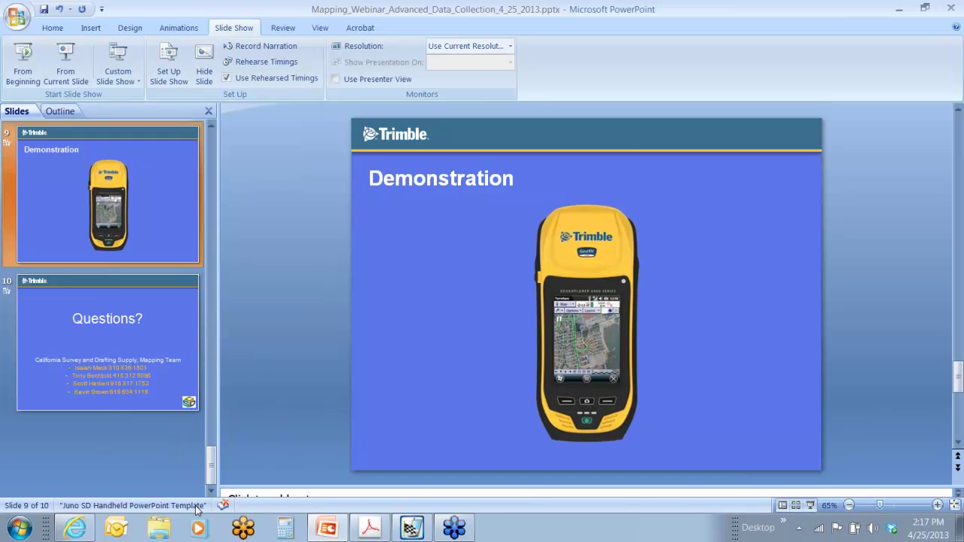
- Bring back the handheld's TerraSync screen and minimize the PowerPoint window
{"action": "left_click", "coordinate": [412, 529]}
{"action": "left_click", "coordinate": [900, 10]}
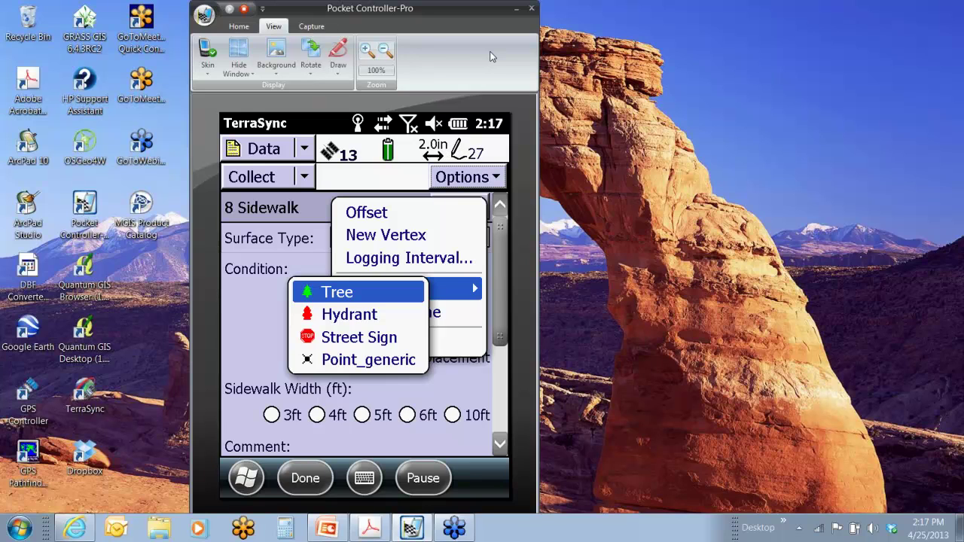
- Close the nested feature list without choosing a feature, resuming sidewalk logging
{"action": "key", "text": "Escape"}
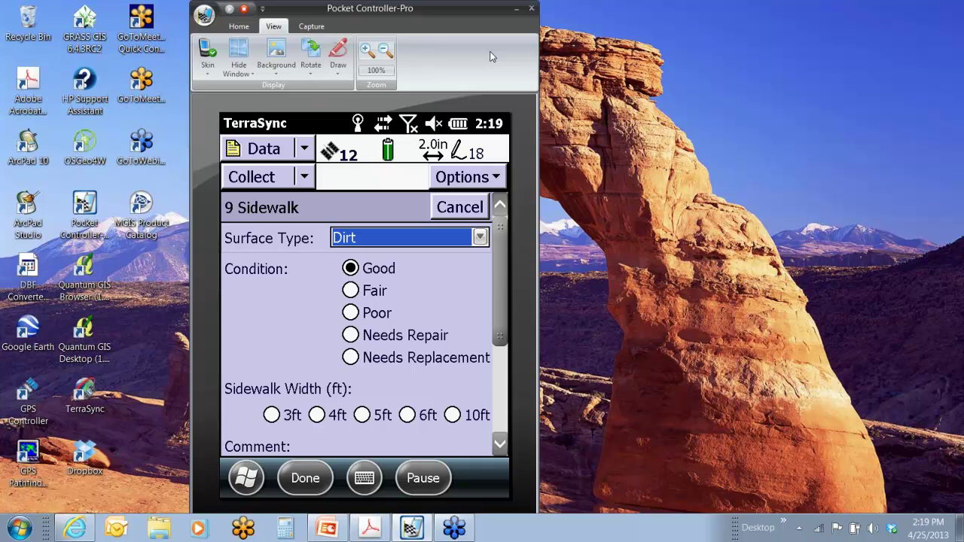
- Nest a Hydrant point within the sidewalk line via Options > Nest
{"action": "key", "text": "Up"}
{"action": "key", "text": "Return"}
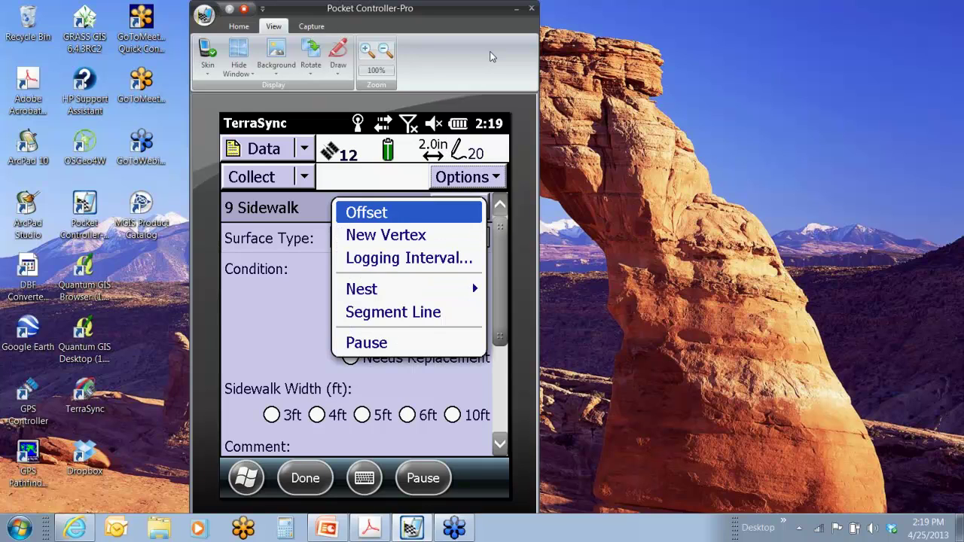
{"action": "key", "text": "Down"}
{"action": "key", "text": "Down"}
{"action": "key", "text": "Down"}
{"action": "key", "text": "Right"}
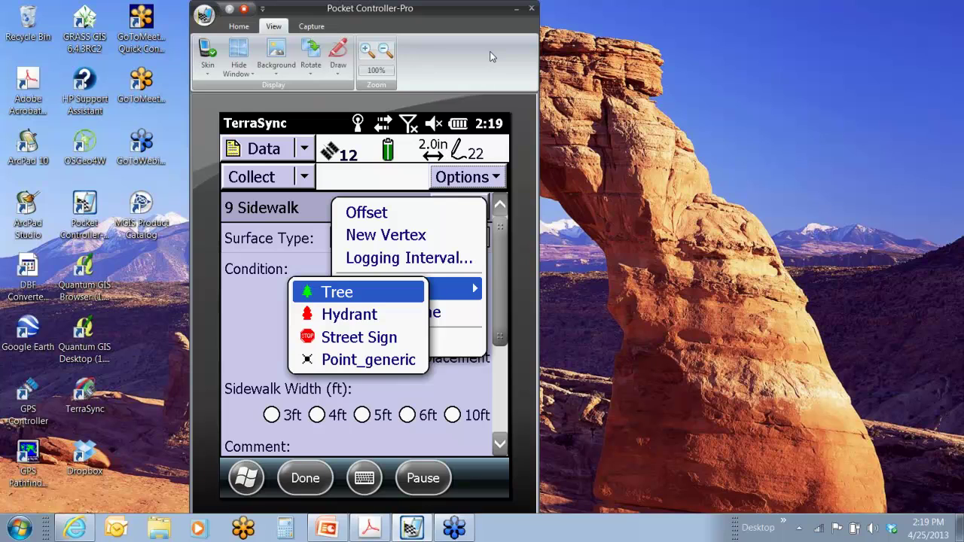
{"action": "key", "text": "Down"}
{"action": "key", "text": "Return"}
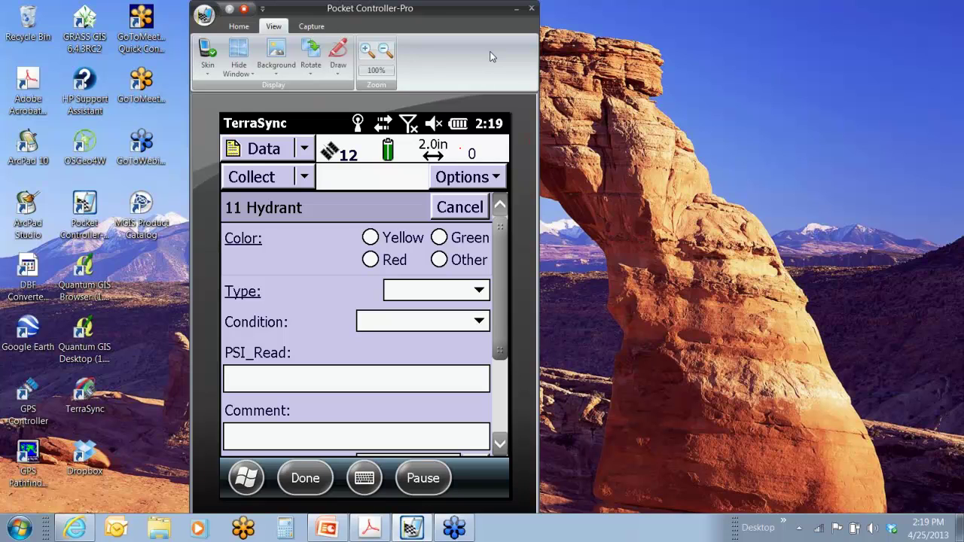
- Set the nested hydrant to Color Yellow, Type Mueller, and store it
{"action": "key", "text": "space"}
{"action": "key", "text": "space"}
{"action": "key", "text": "Down"}
{"action": "key", "text": "Down"}
{"action": "key", "text": "Return"}
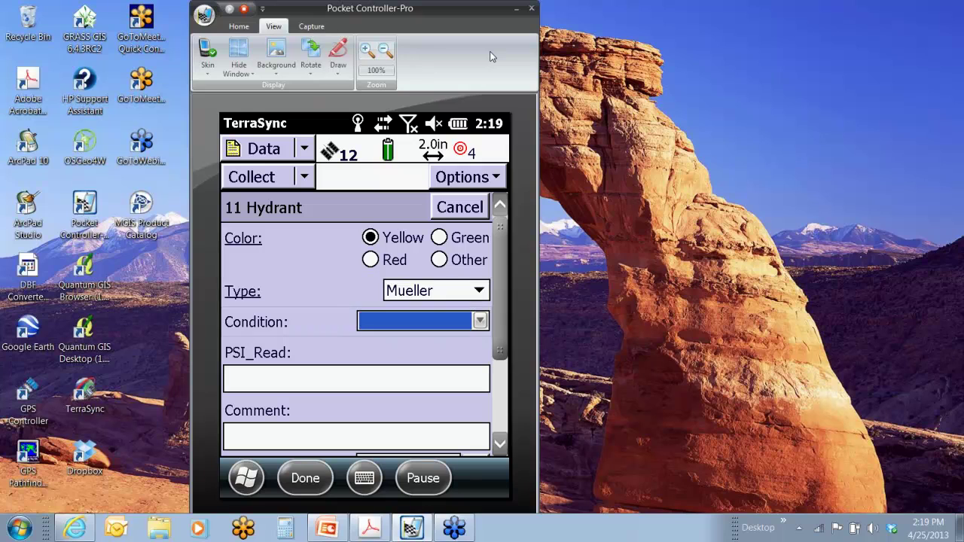
{"action": "key", "text": "Return"}
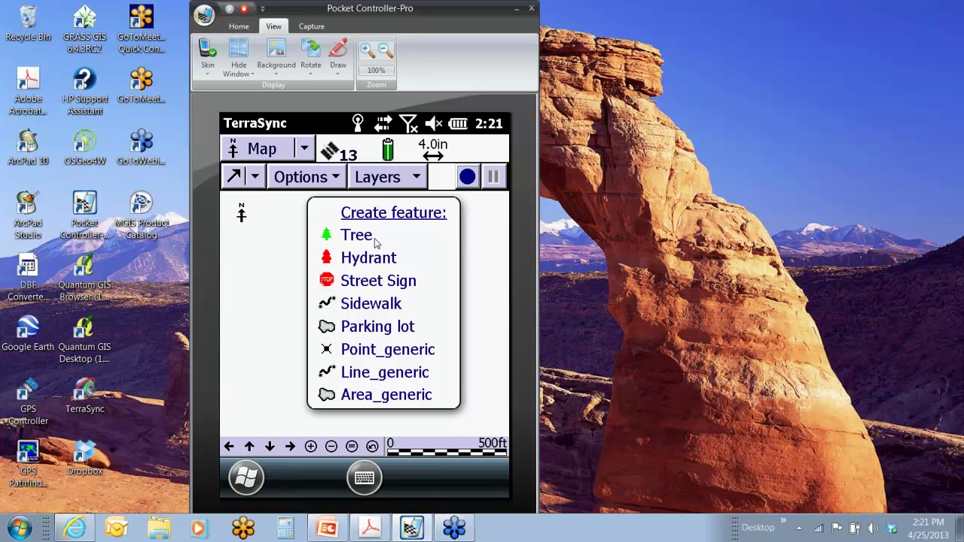
- Create a Hydrant from the map's Create feature list with Color Yellow and Type Mueller
{"action": "left_click", "coordinate": [369, 258]}
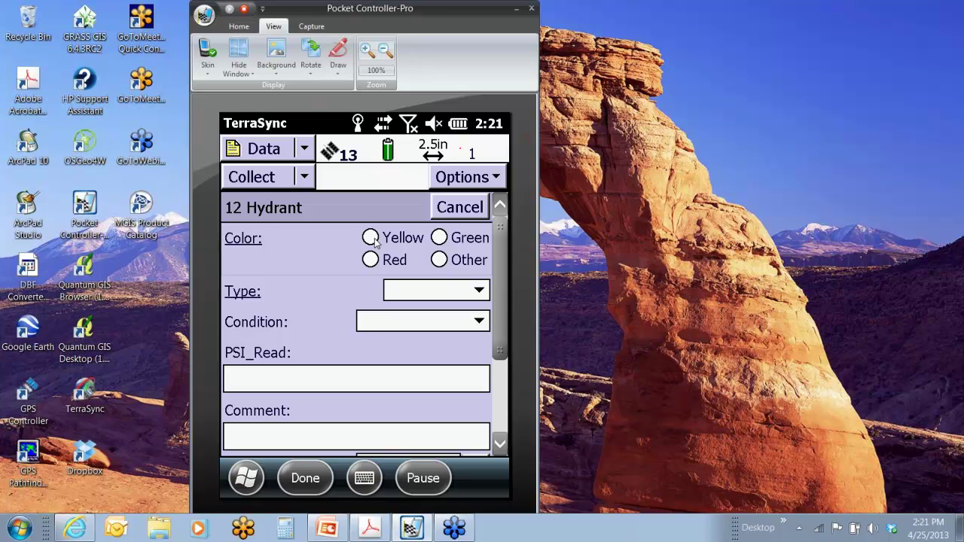
{"action": "left_click", "coordinate": [373, 238]}
{"action": "key", "text": "alt+Down"}
{"action": "key", "text": "Down"}
{"action": "key", "text": "Down"}
{"action": "key", "text": "Tab"}
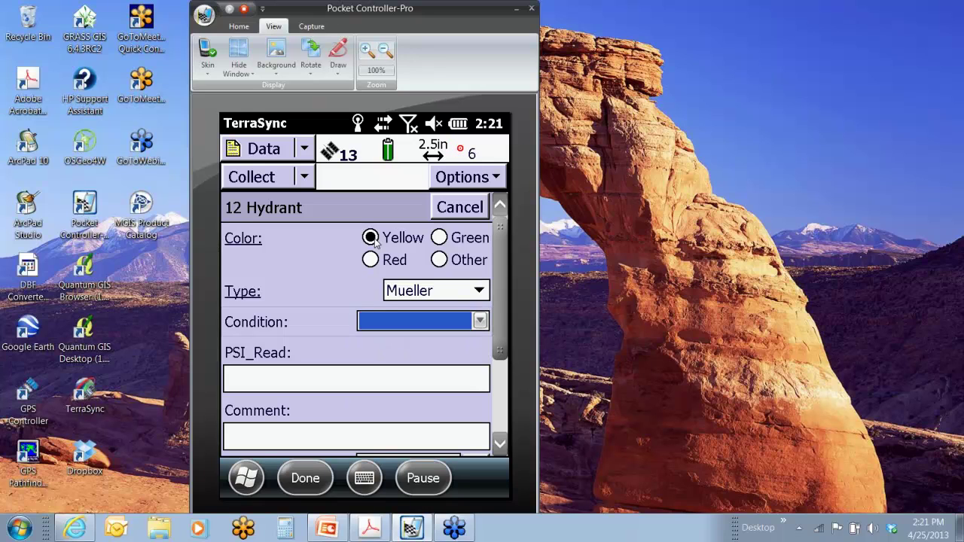
- Switch TerraSync back to the Map section while the hydrant keeps logging
{"action": "key", "text": "F1"}
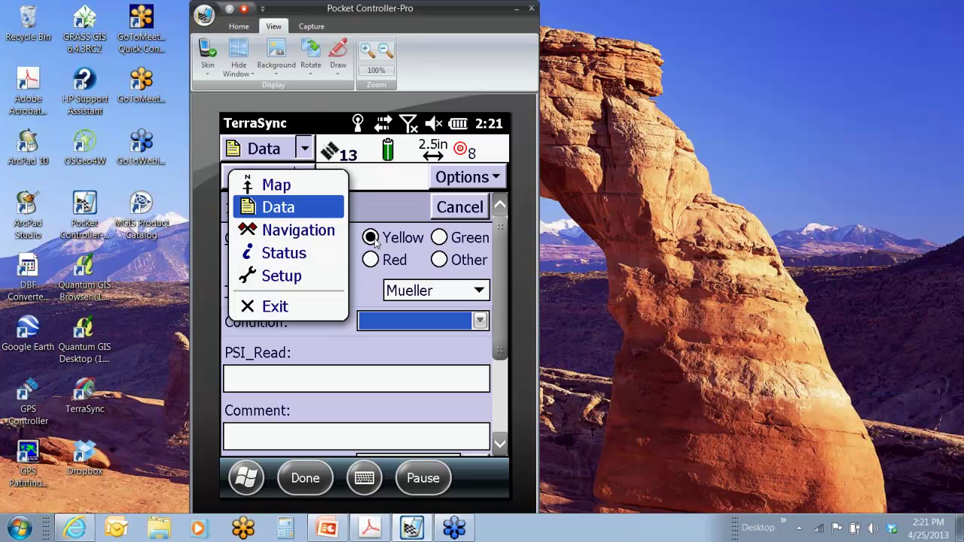
{"action": "key", "text": "Up"}
{"action": "key", "text": "Return"}
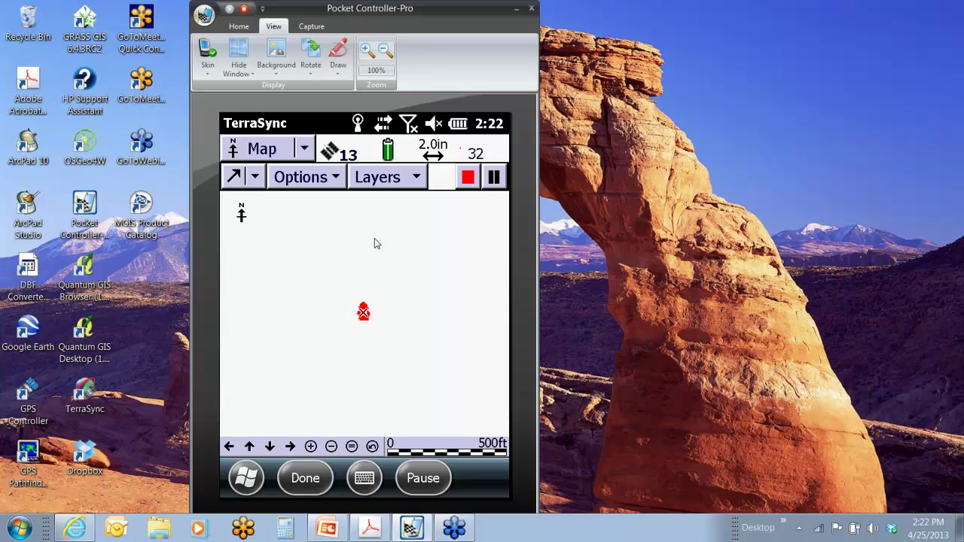
- Store the hydrant, then show PowerPoint's slide 10, the Questions? slide
{"action": "key", "text": "Return"}
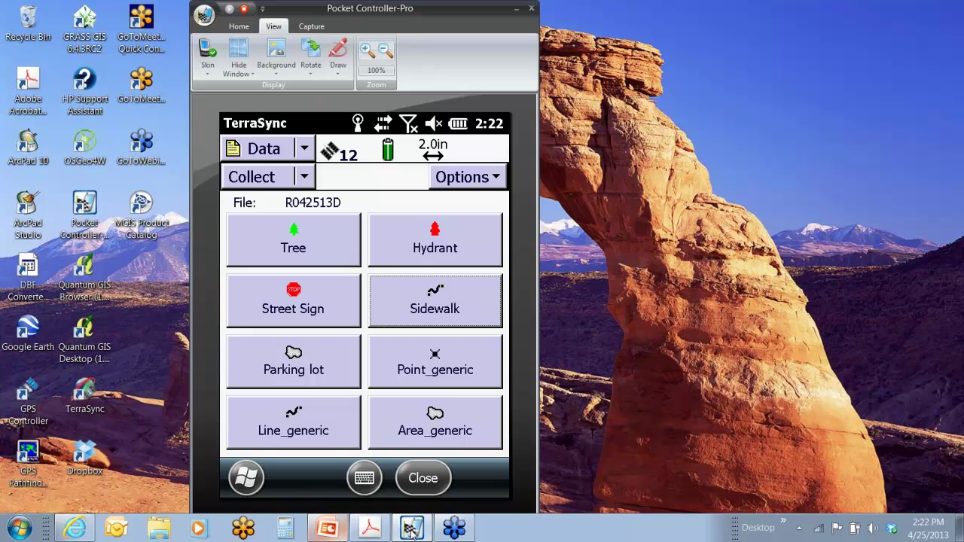
{"action": "left_click", "coordinate": [252, 532]}
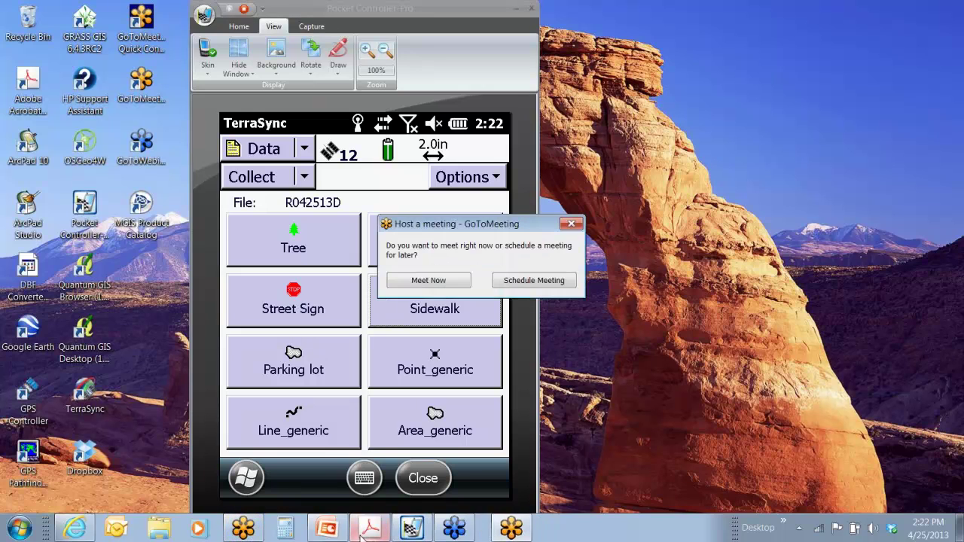
{"action": "left_click", "coordinate": [329, 530]}
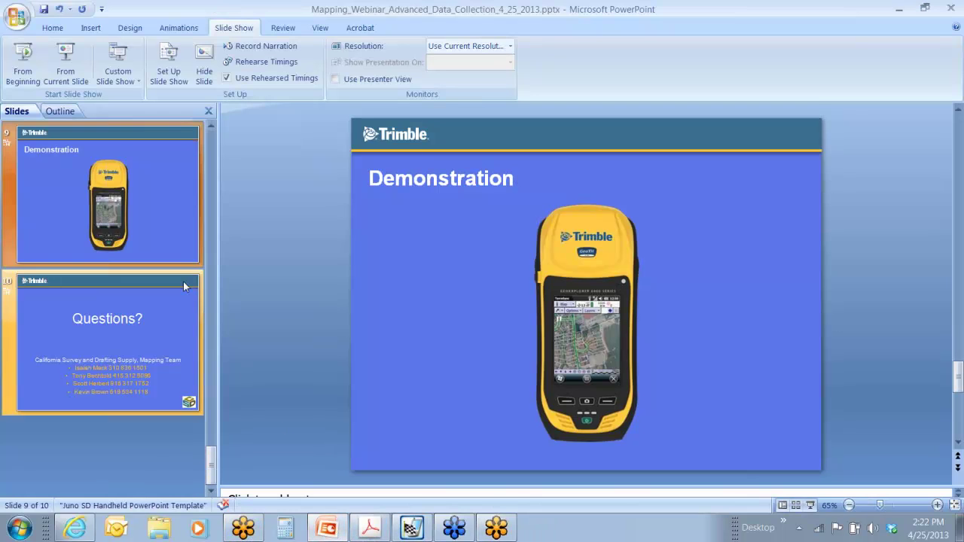
{"action": "left_click", "coordinate": [155, 297]}
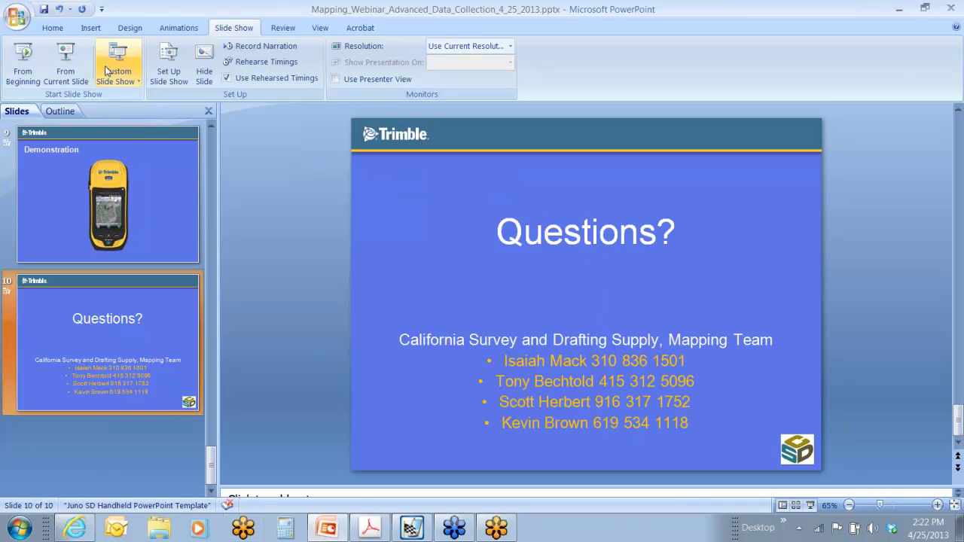